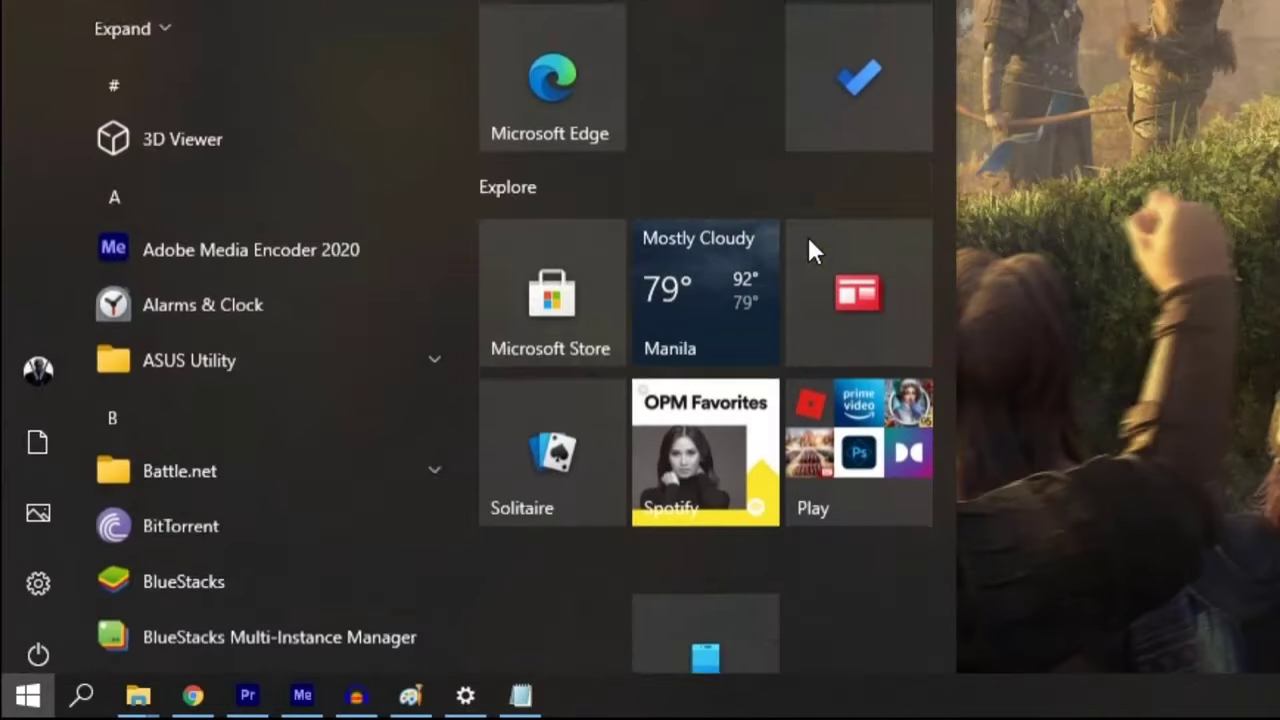
Open the systemwide microphone privacy settings and review which Microsoft Store apps and desktop apps may access the microphone
text(mic privacy)
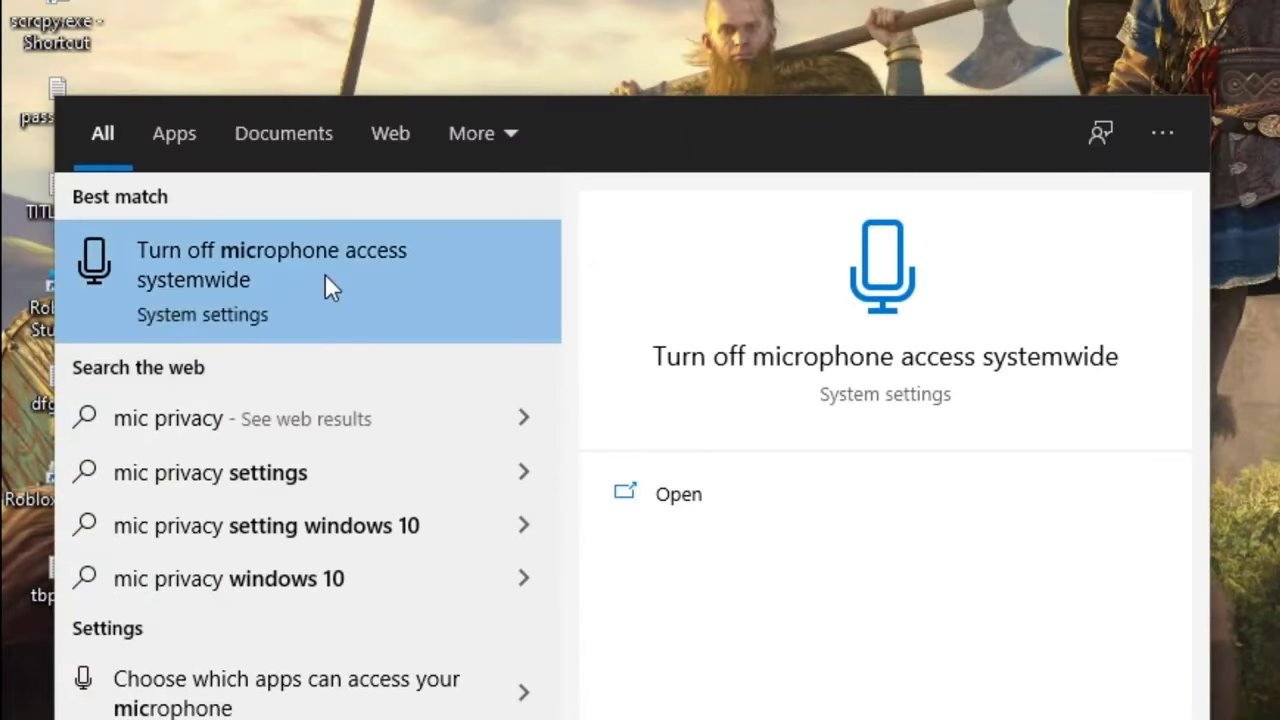
click(325, 274)
scroll(666, 543, down, 5)
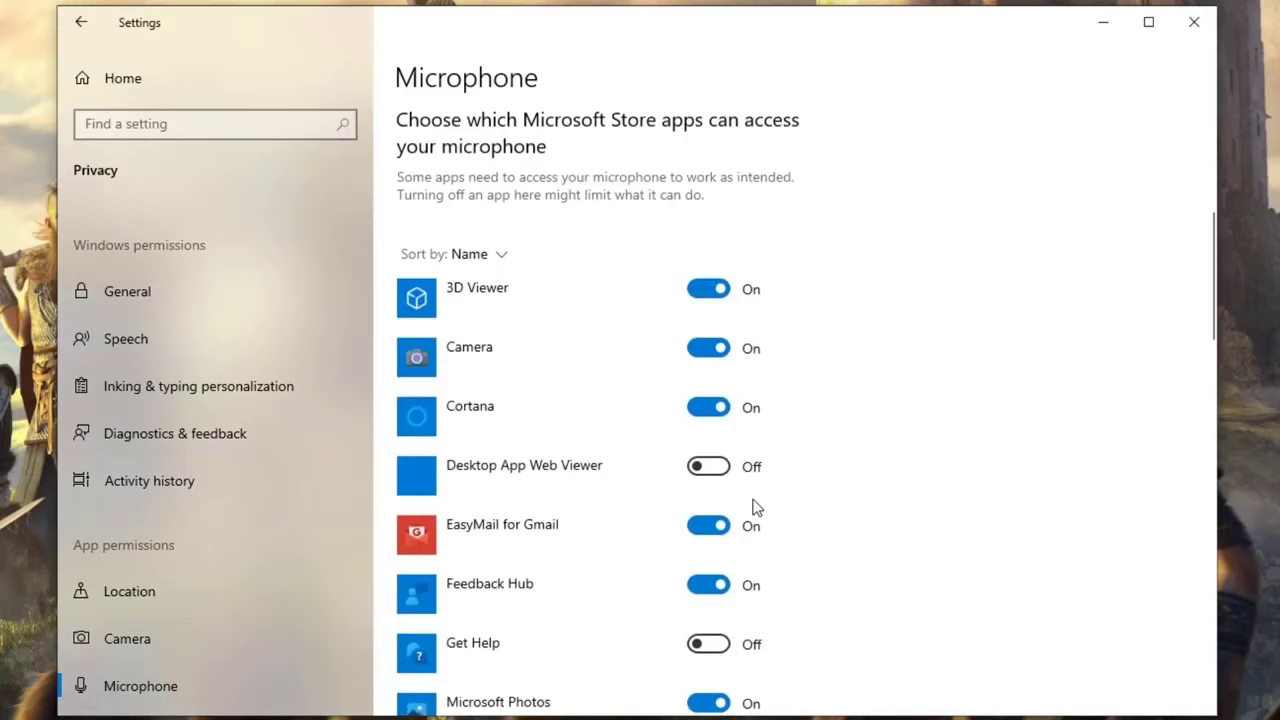
scroll(760, 455, down, 3)
scroll(657, 451, up, 1)
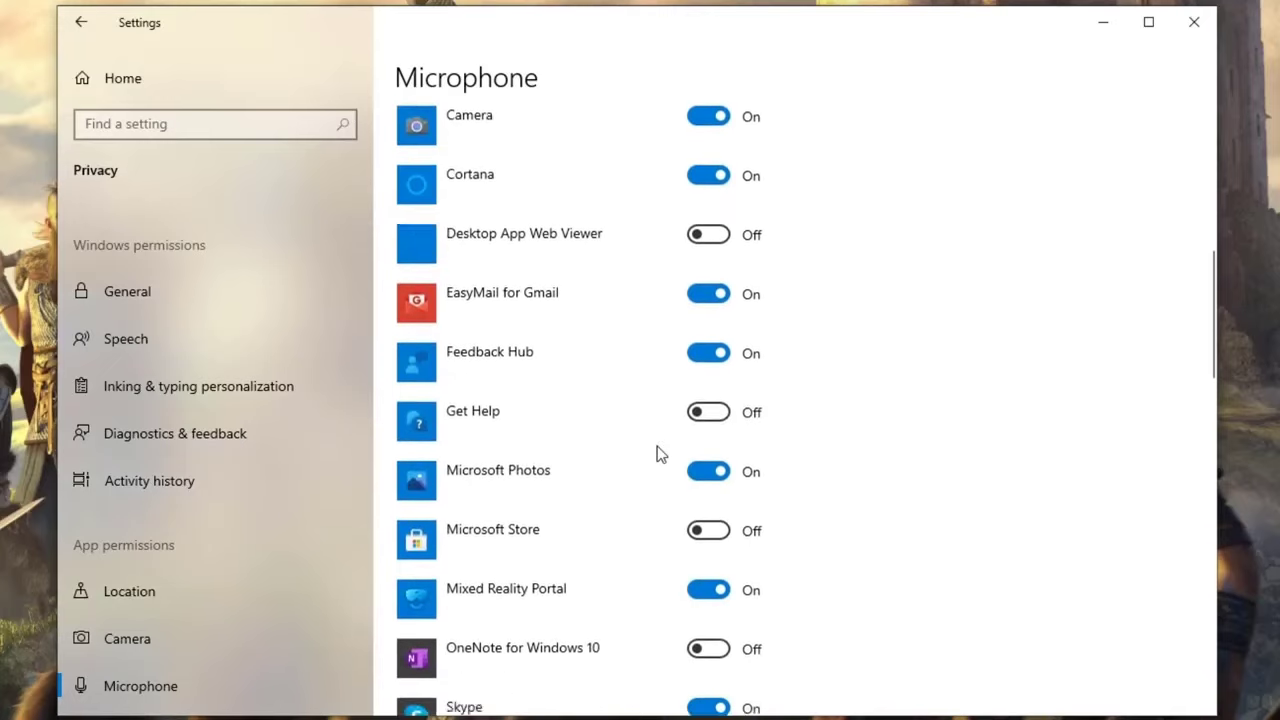
scroll(657, 451, down, 8)
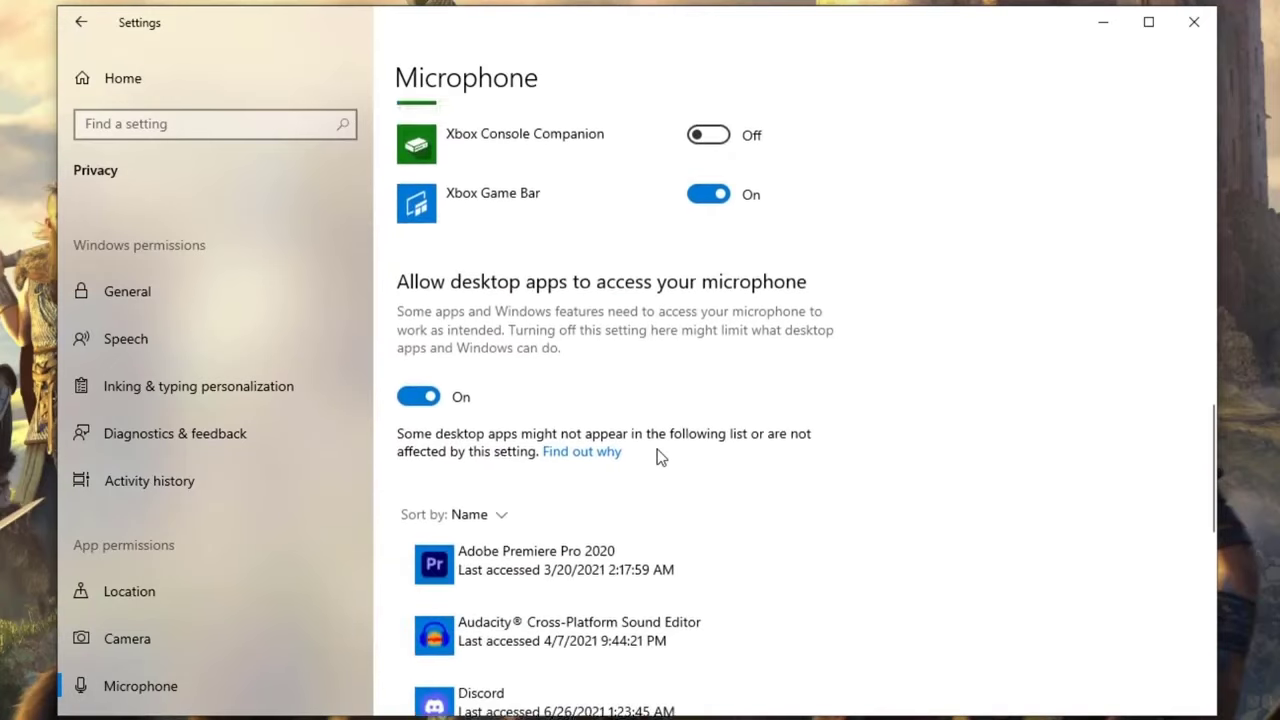
scroll(657, 451, up, 1)
scroll(657, 451, down, 3)
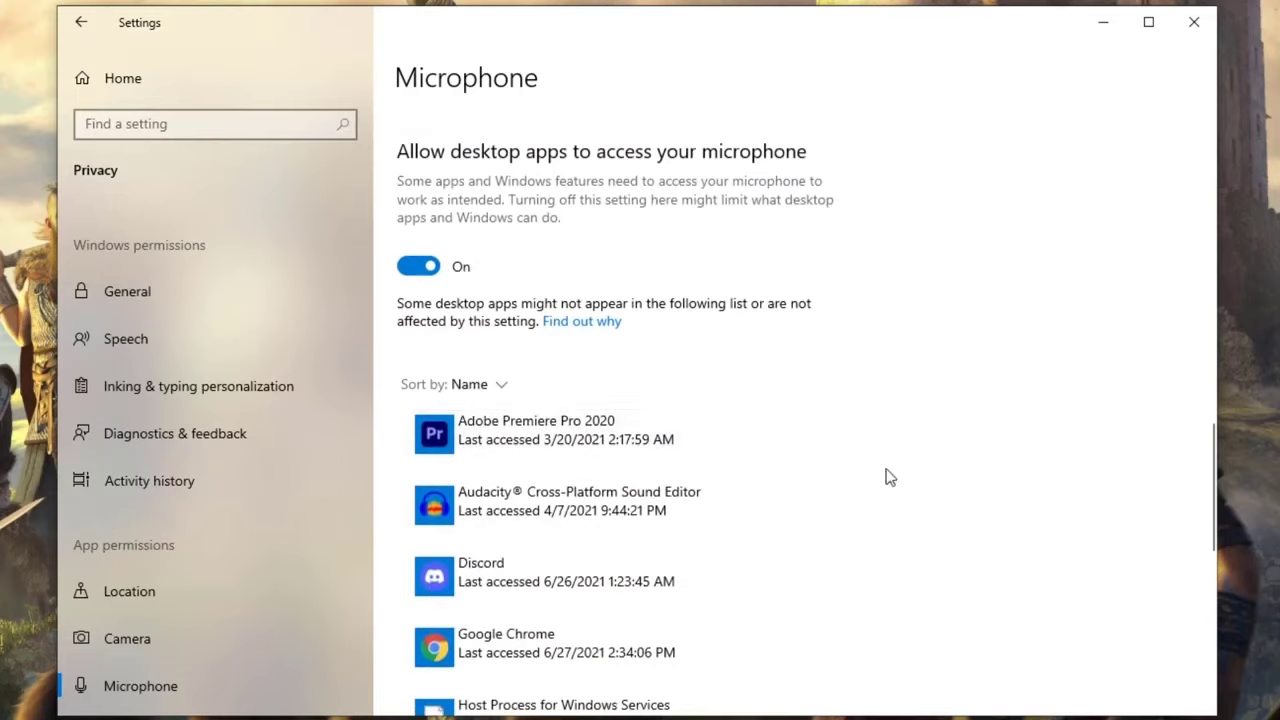
scroll(646, 457, up, 1)
scroll(534, 506, down, 5)
scroll(537, 507, up, 1)
scroll(537, 507, up, 1)
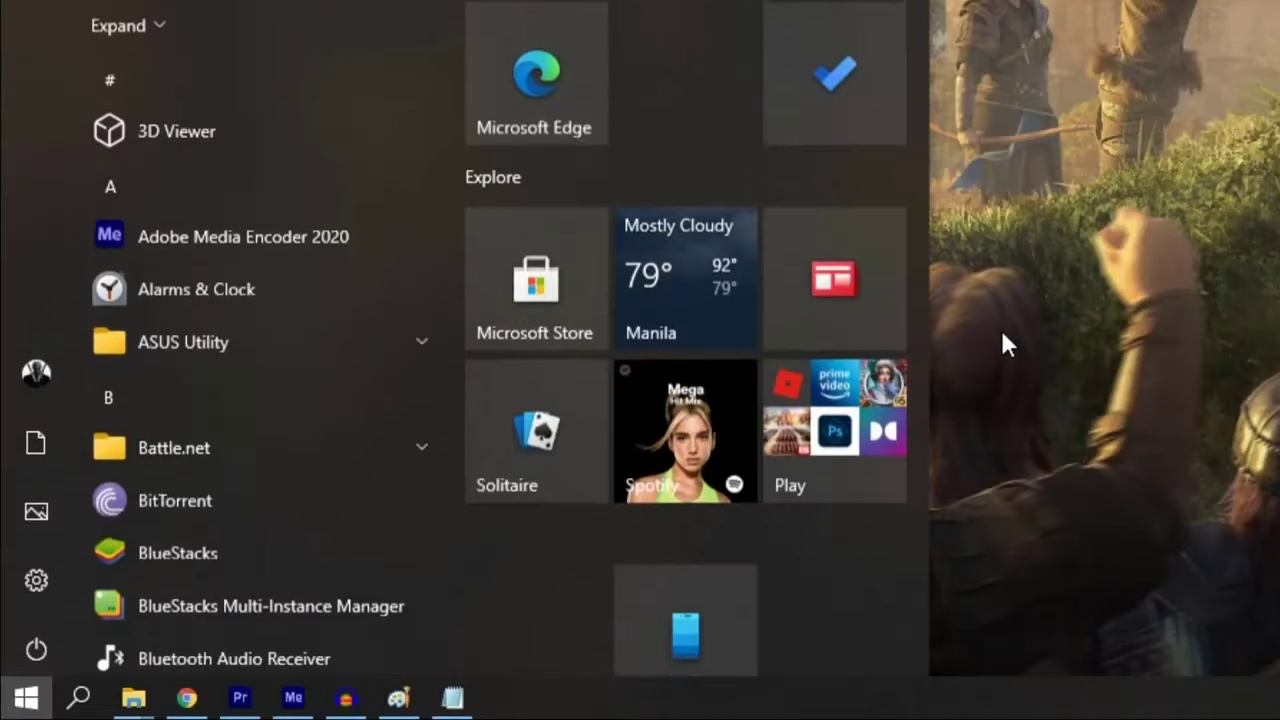
Search Windows for Control Panel and open it
text(cotrop)
key(BackSpace)
key(BackSpace)
key(BackSpace)
key(BackSpace)
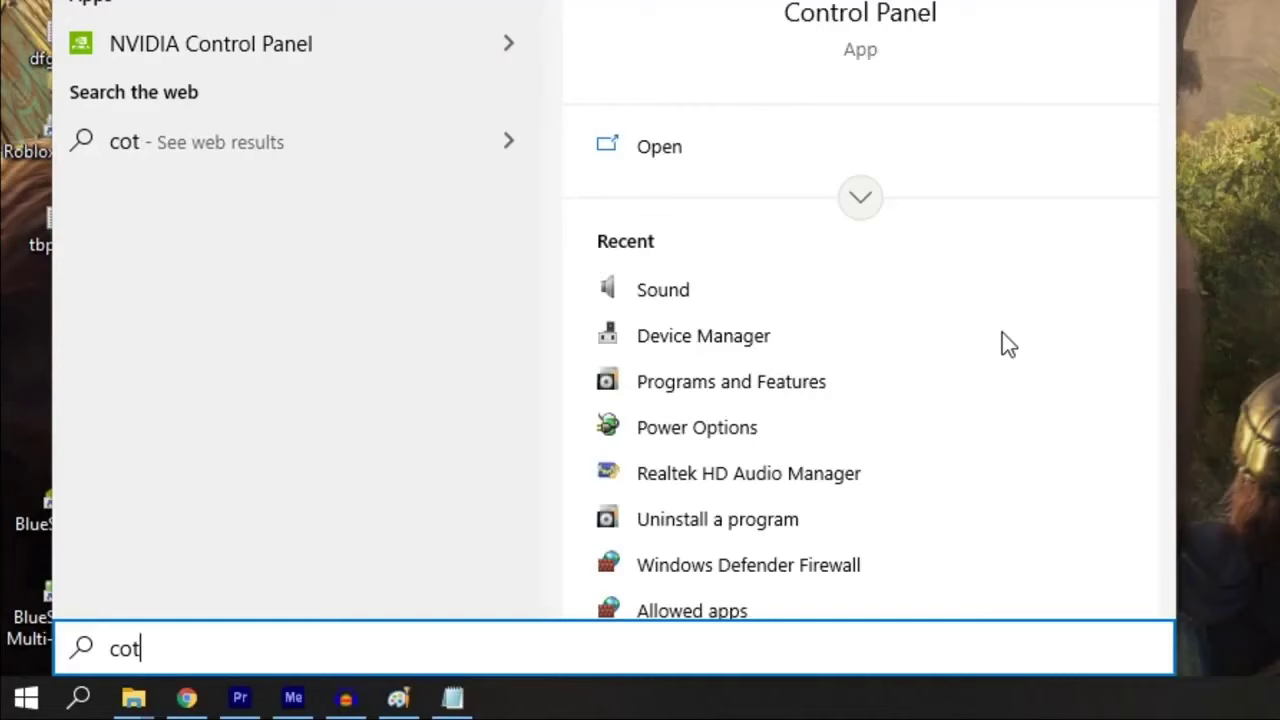
text(ntro)
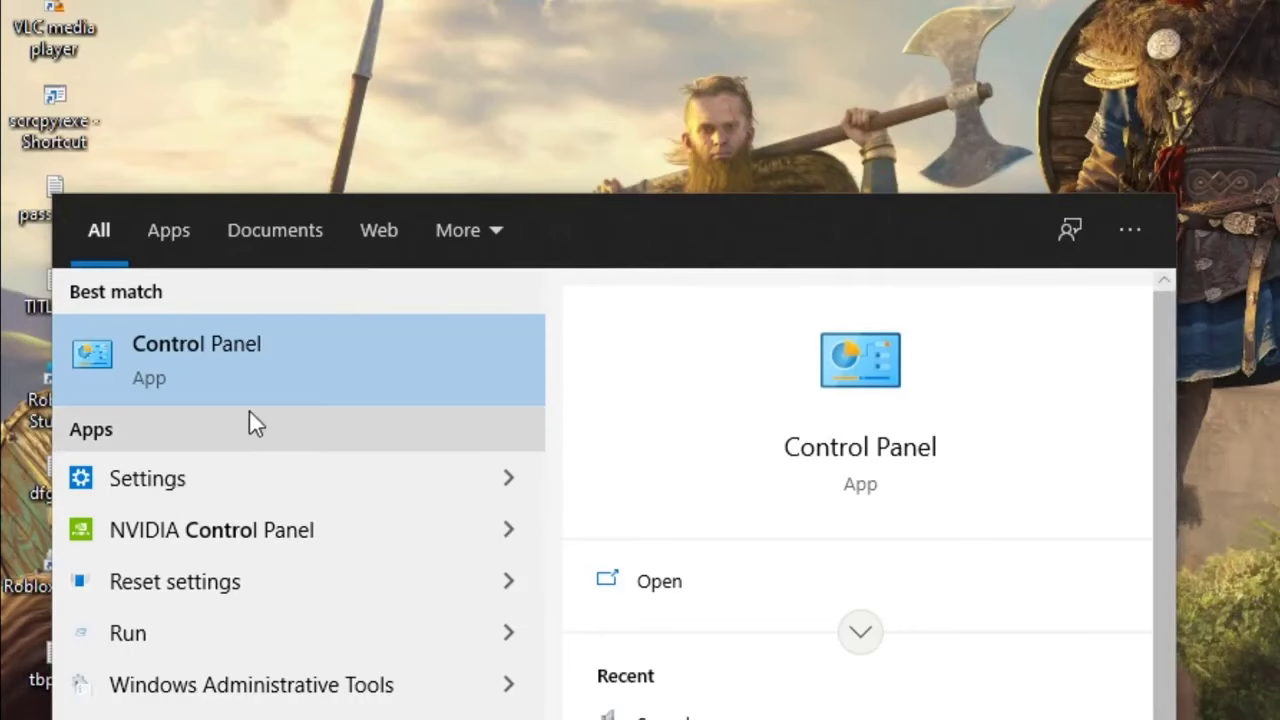
click(268, 366)
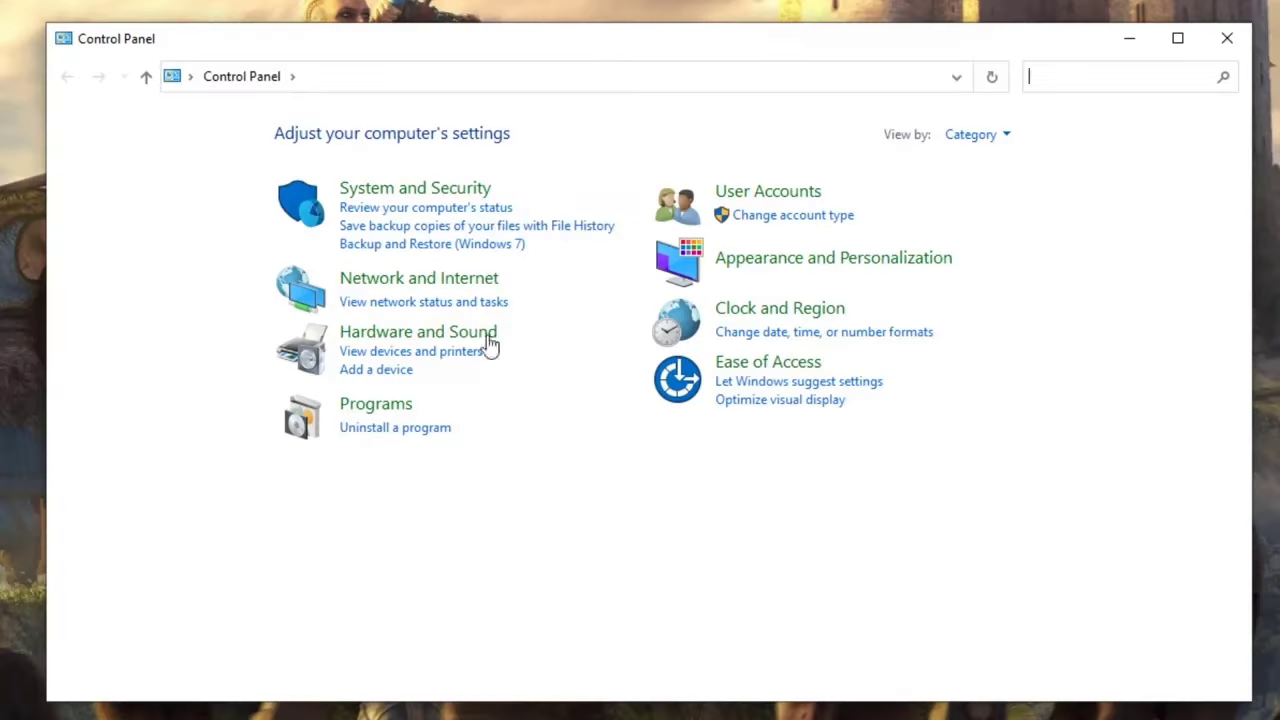
Open the Sound settings under Hardware and Sound and display the recording devices
click(422, 338)
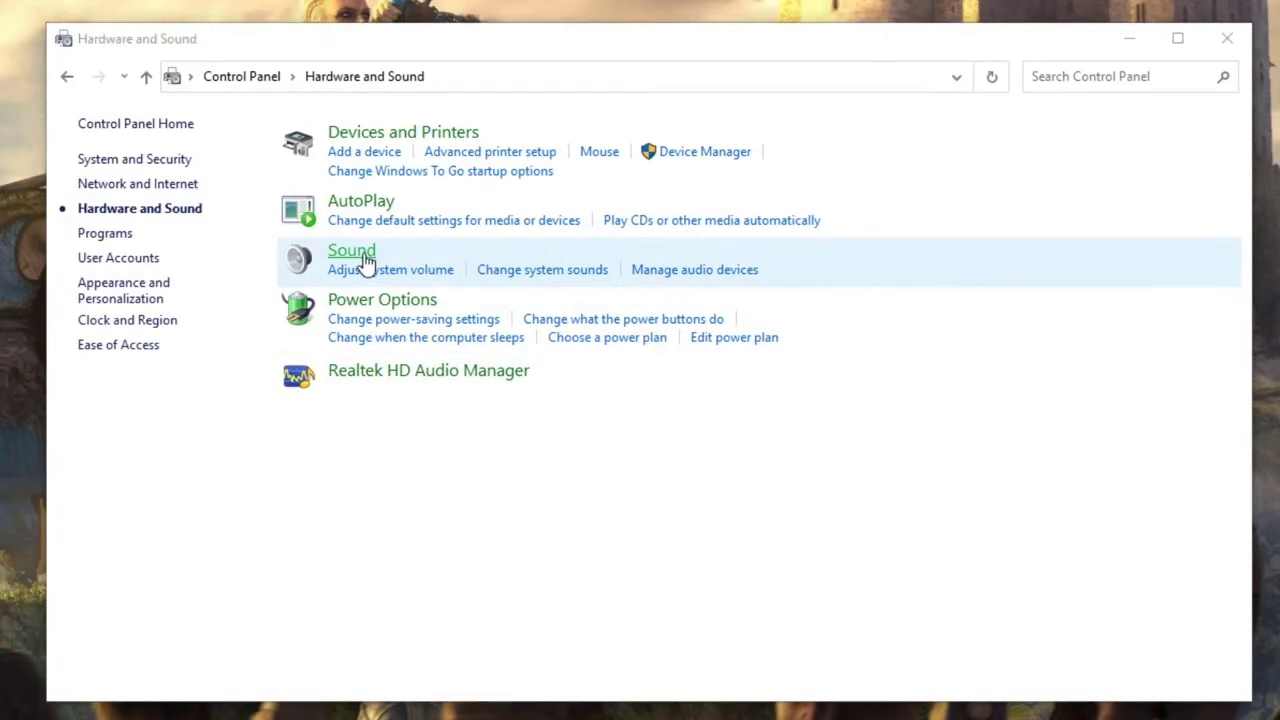
click(352, 251)
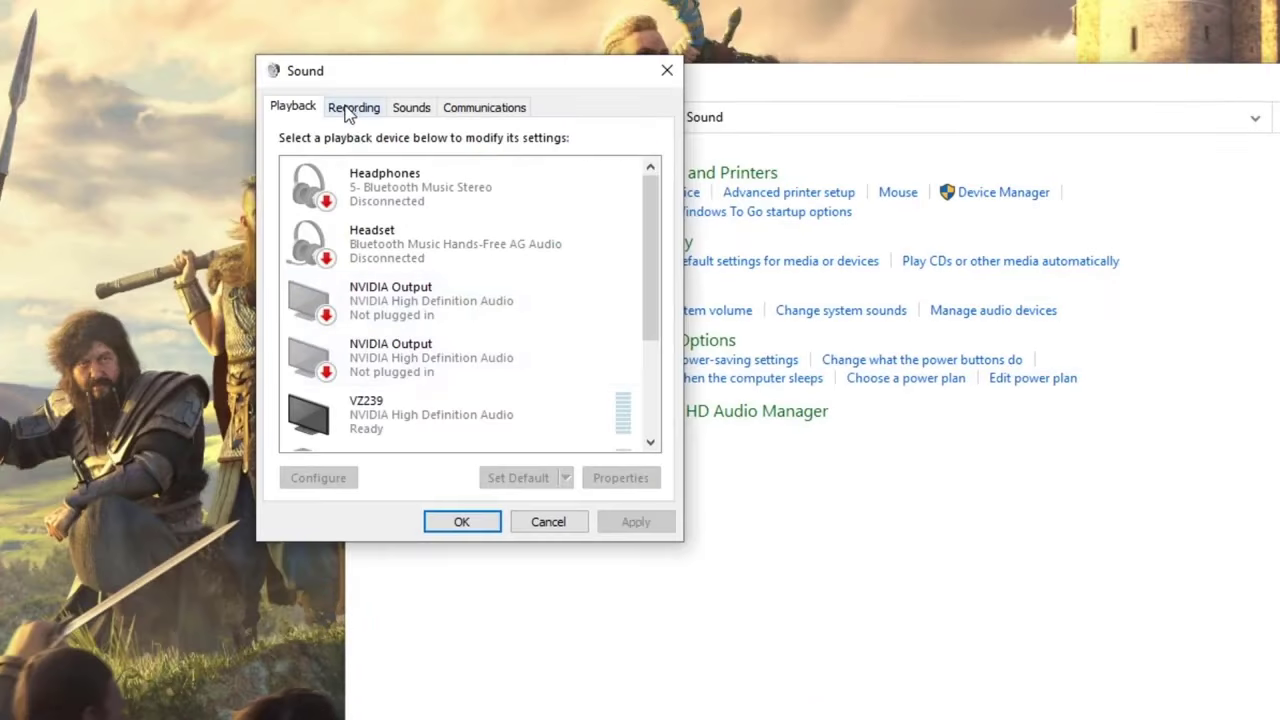
click(350, 108)
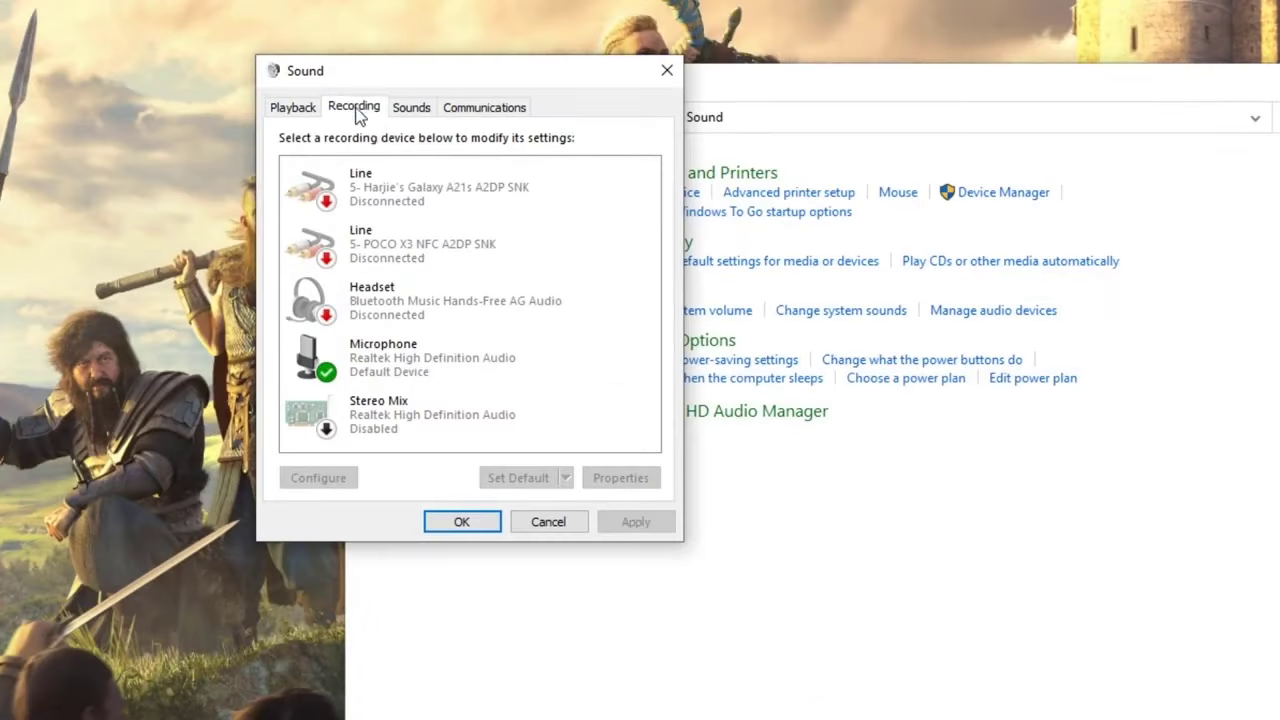
Set the Realtek microphone's default format to 2 channel, 16 bit, 48000 Hz (DVD Quality) in its advanced properties
click(420, 372)
right_click(435, 360)
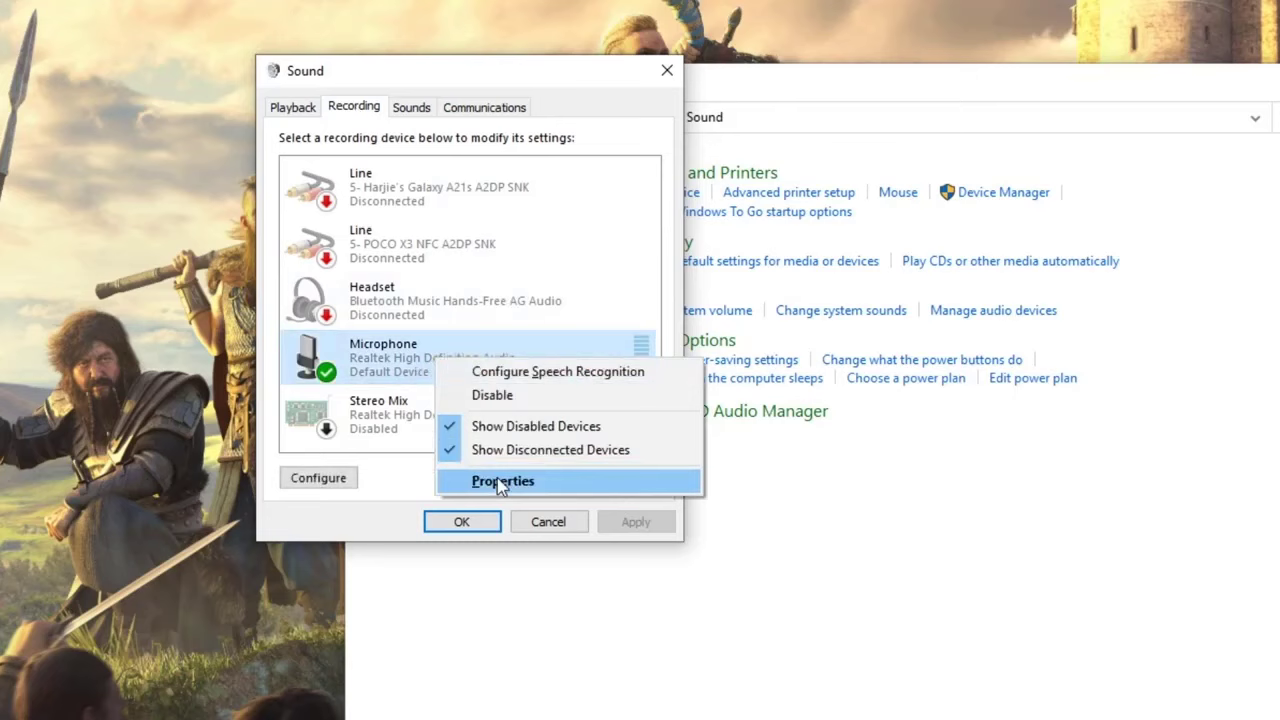
click(455, 478)
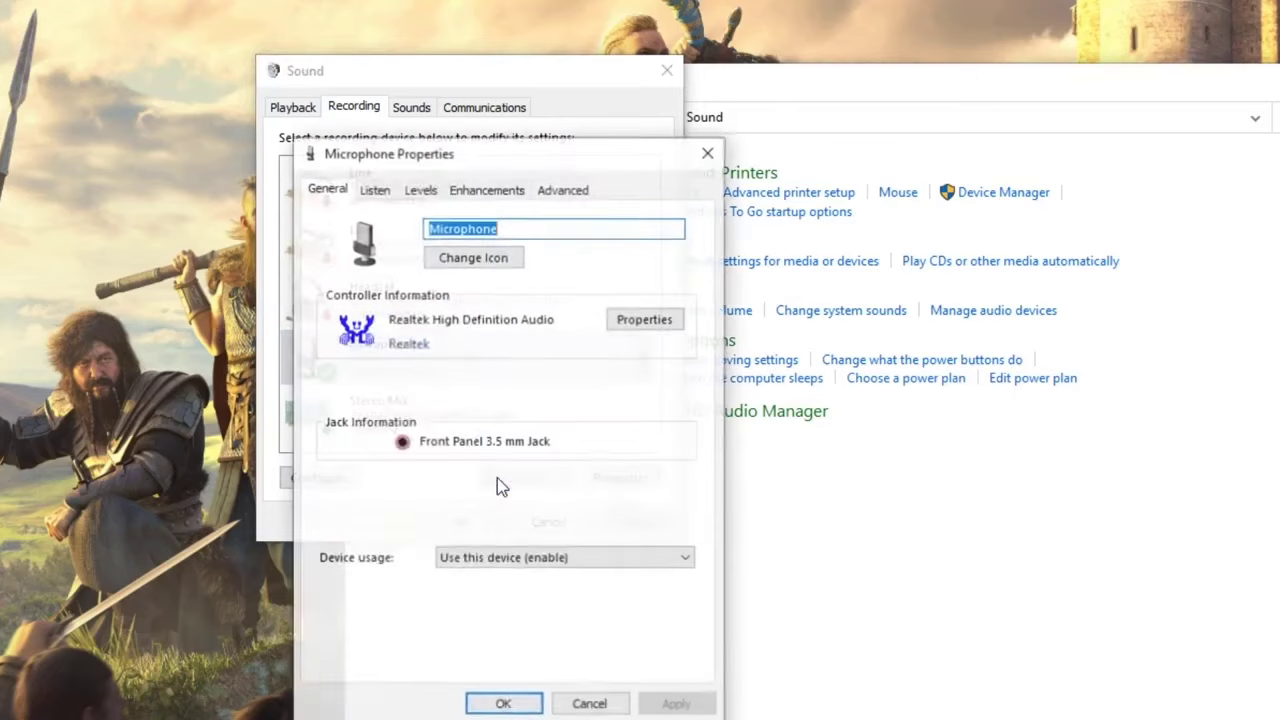
click(564, 192)
click(440, 289)
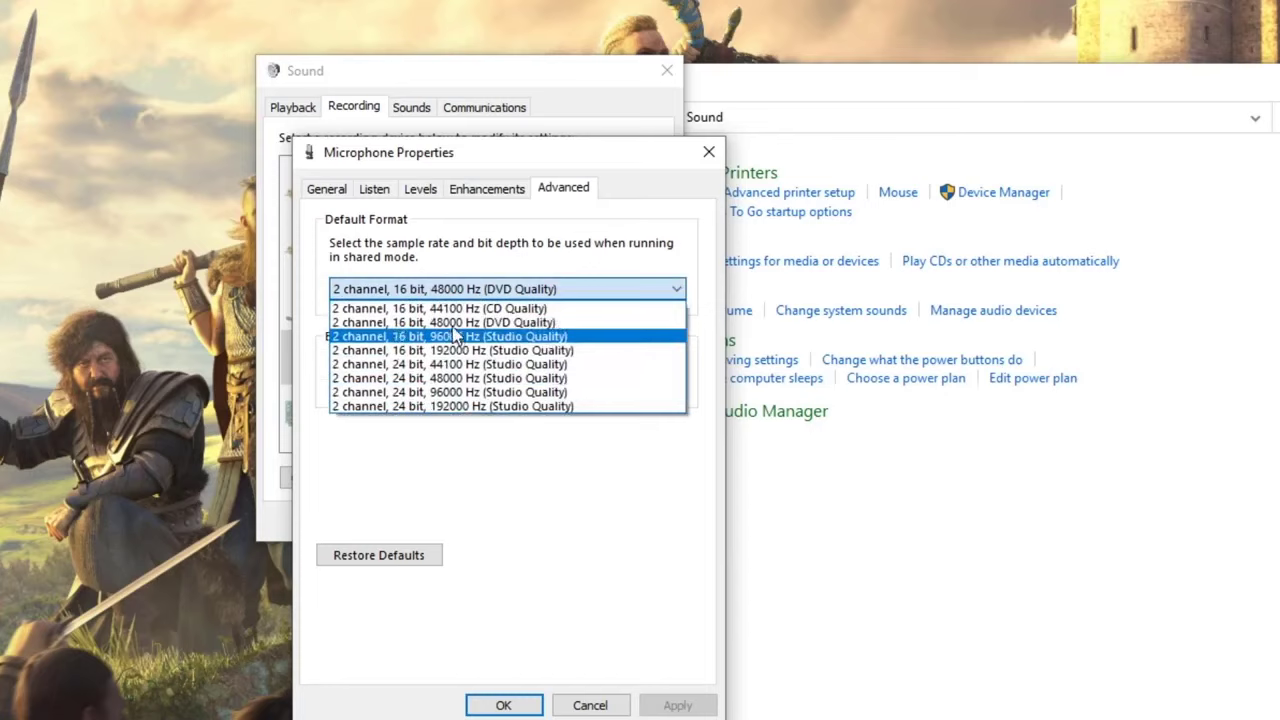
click(451, 320)
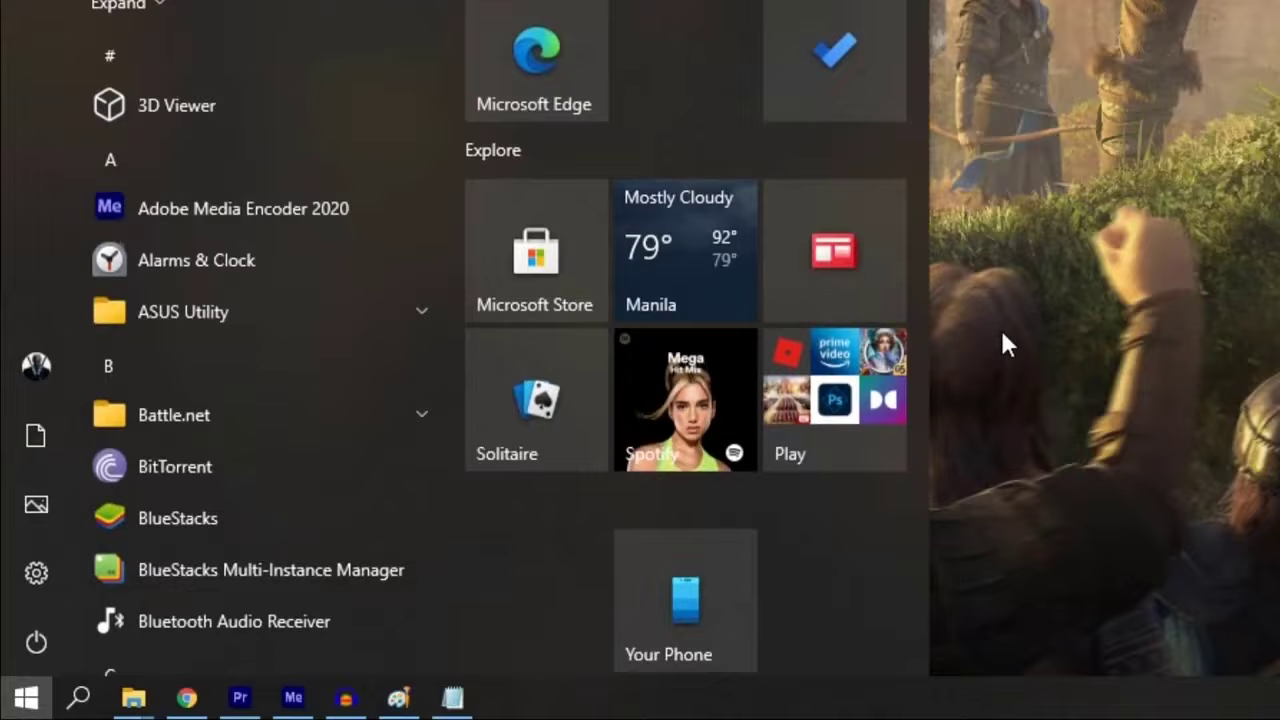
Find Control Panel again through the Windows search and open it
text(cotrop)
key(BackSpace)
key(BackSpace)
key(BackSpace)
key(BackSpace)
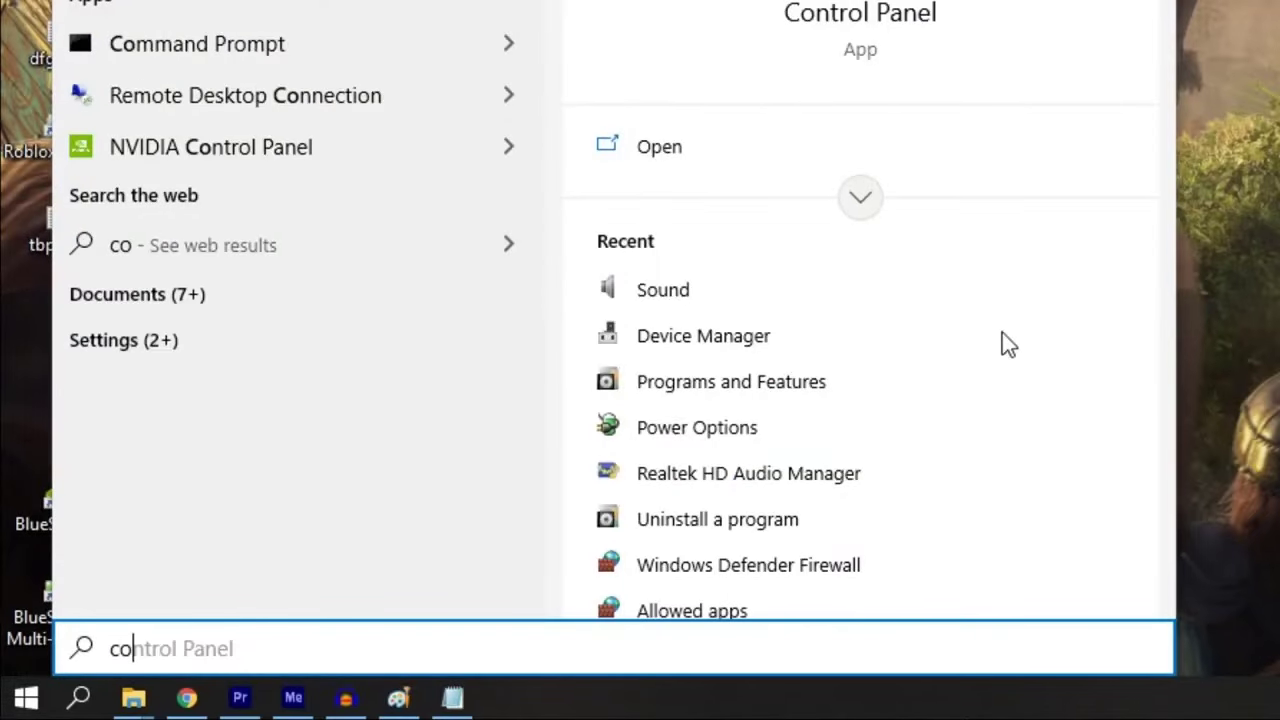
text(ntro)
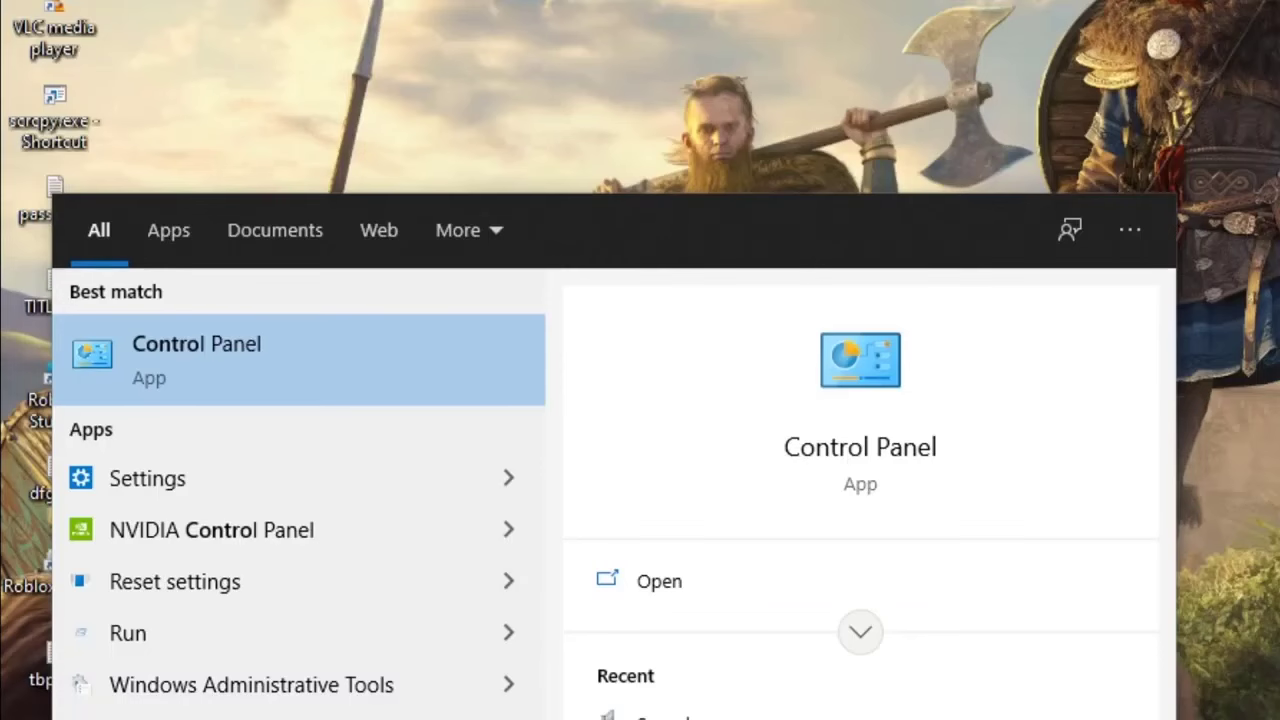
click(277, 380)
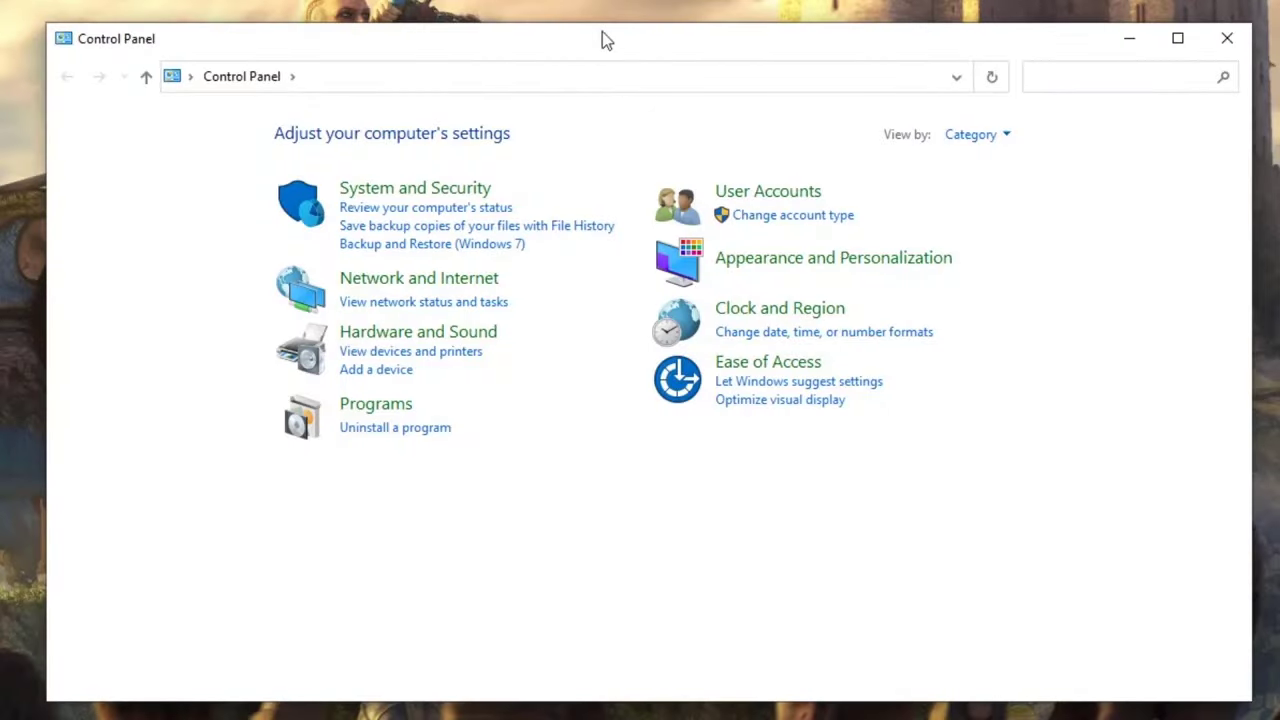
Check the Realtek microphone's volume and Microphone Boost levels in its properties, reached from the Sound recording devices
click(418, 332)
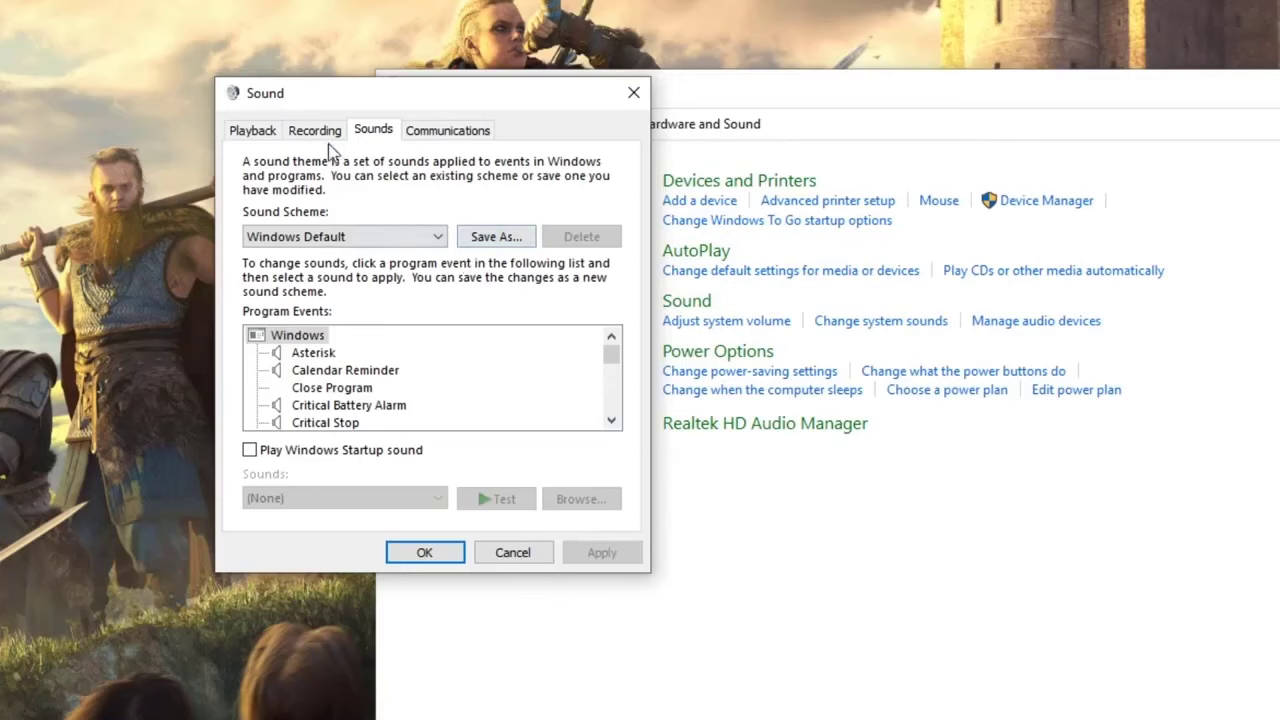
click(315, 130)
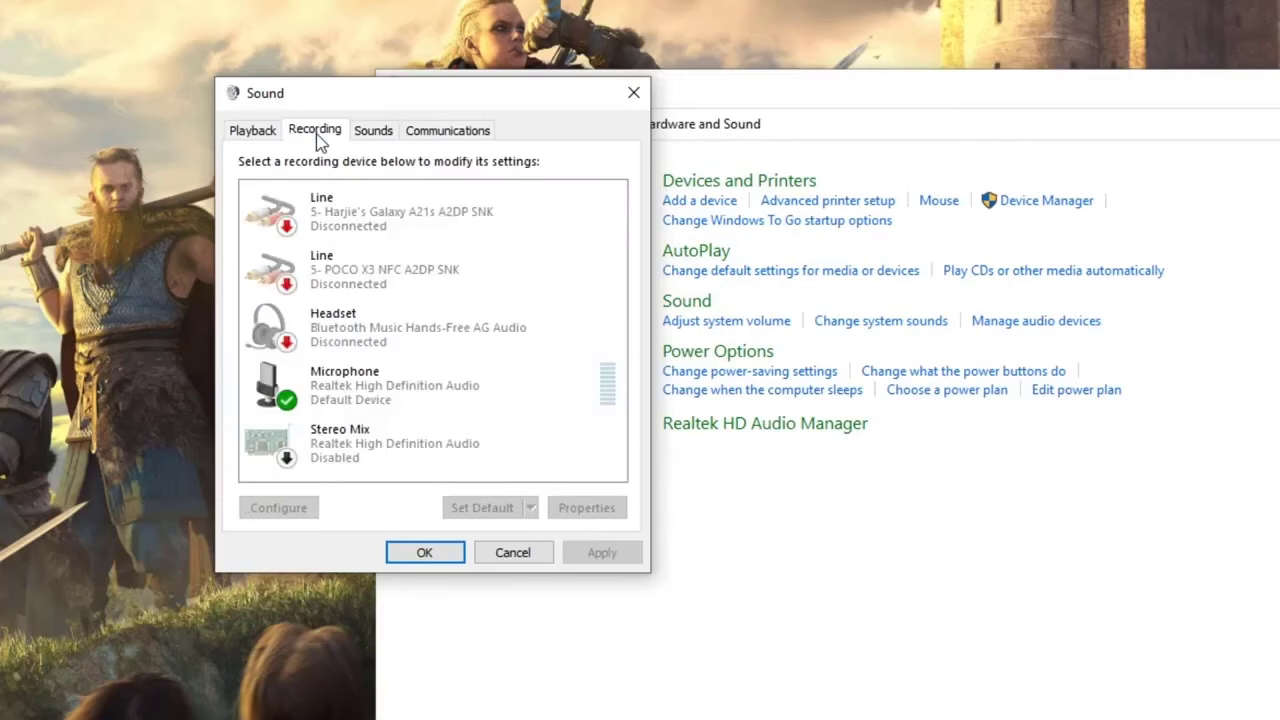
double_click(436, 385)
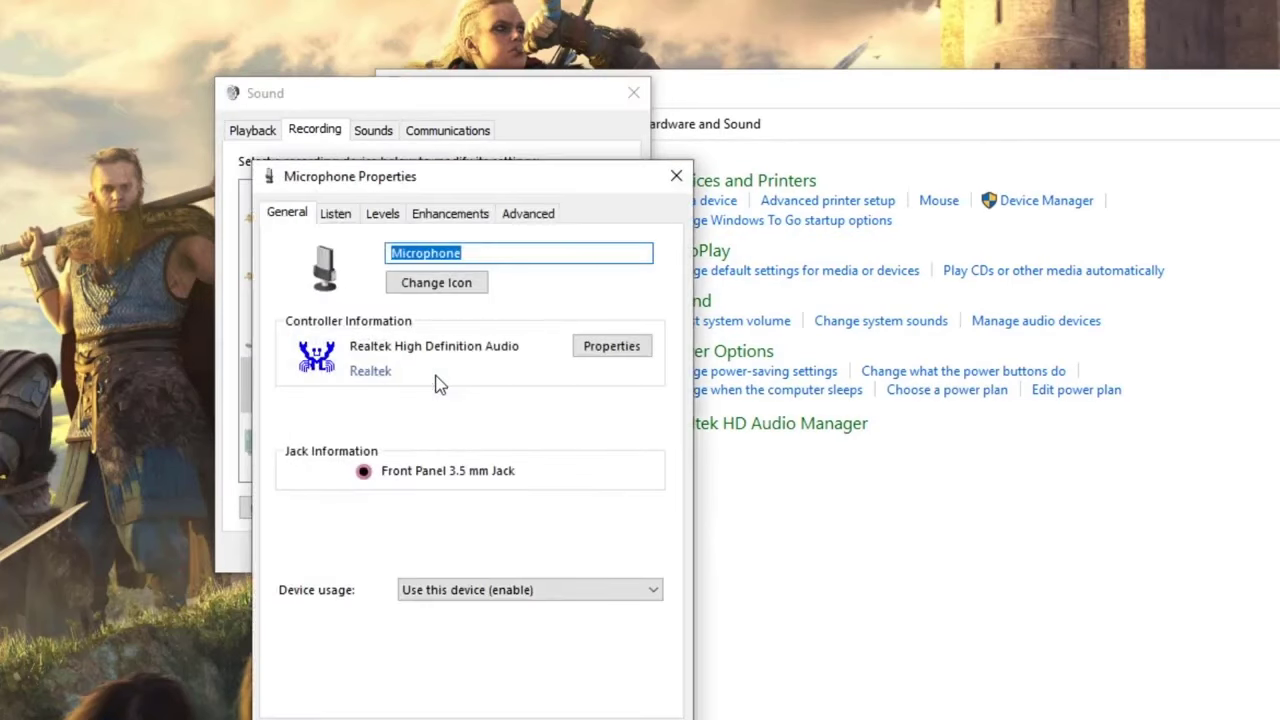
click(379, 216)
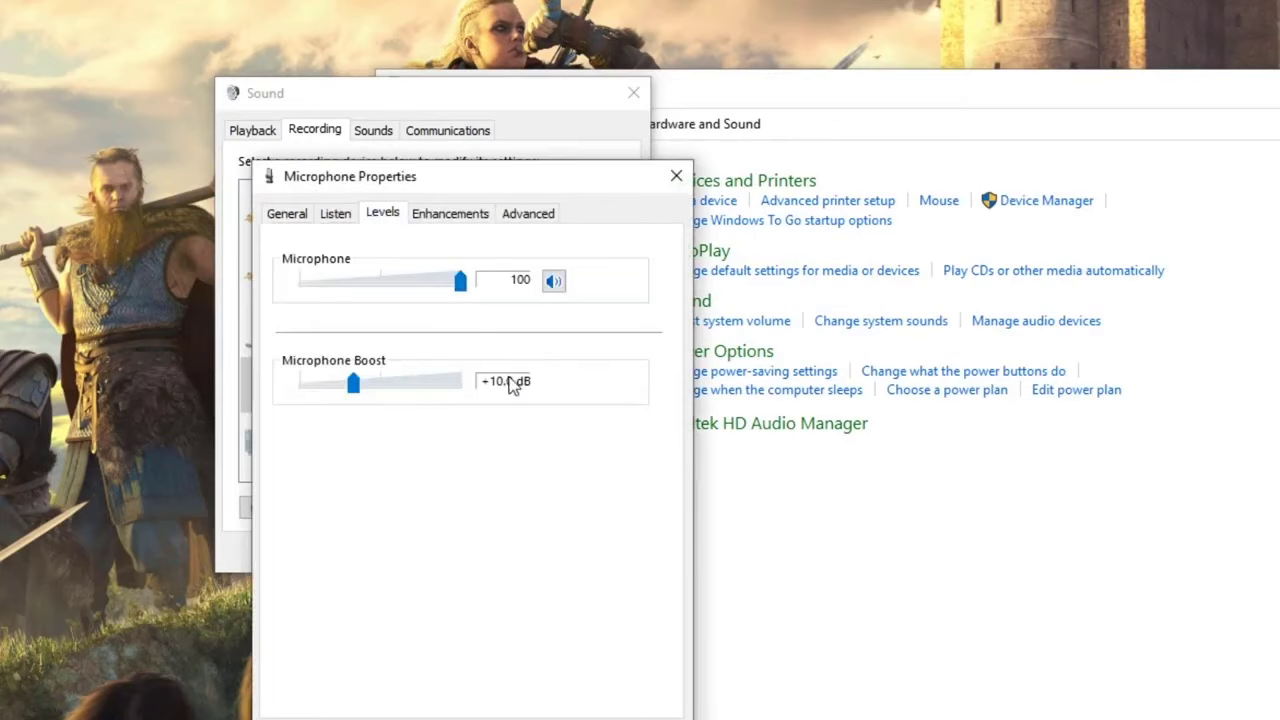
click(468, 700)
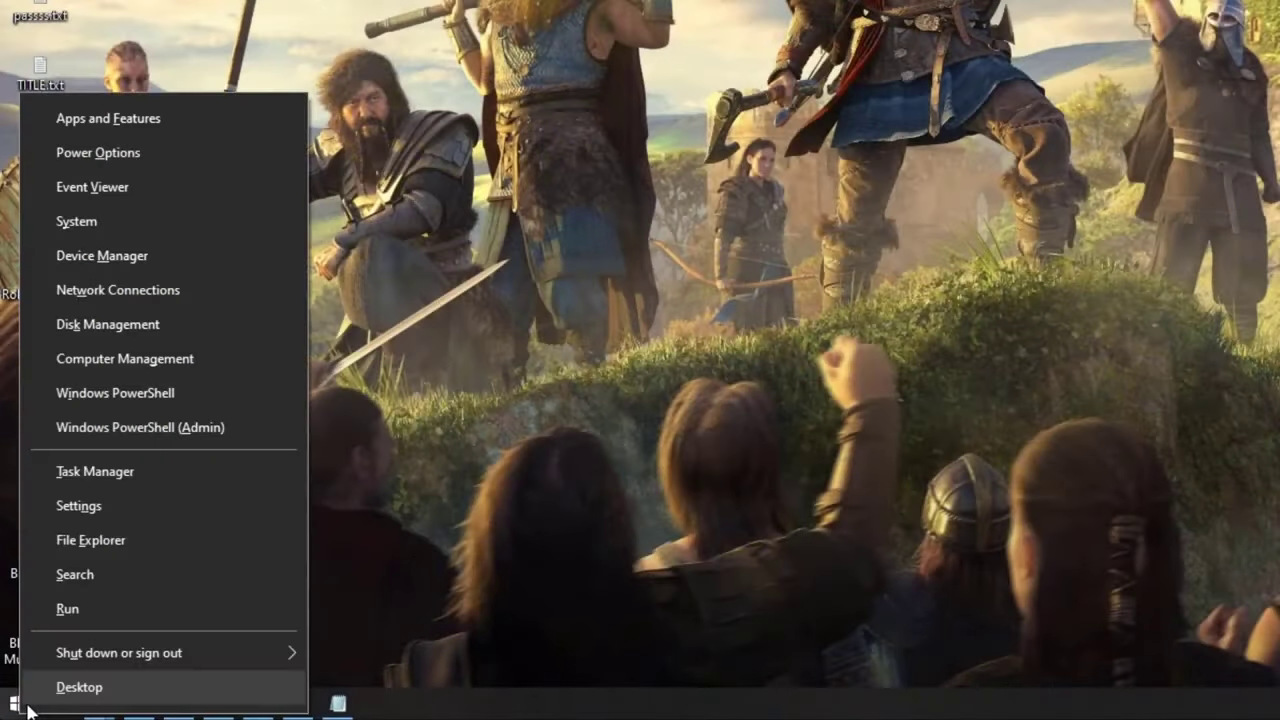
In Device Manager, start a driver update for the Realtek microphone under Audio inputs and outputs, searching automatically for drivers
click(121, 262)
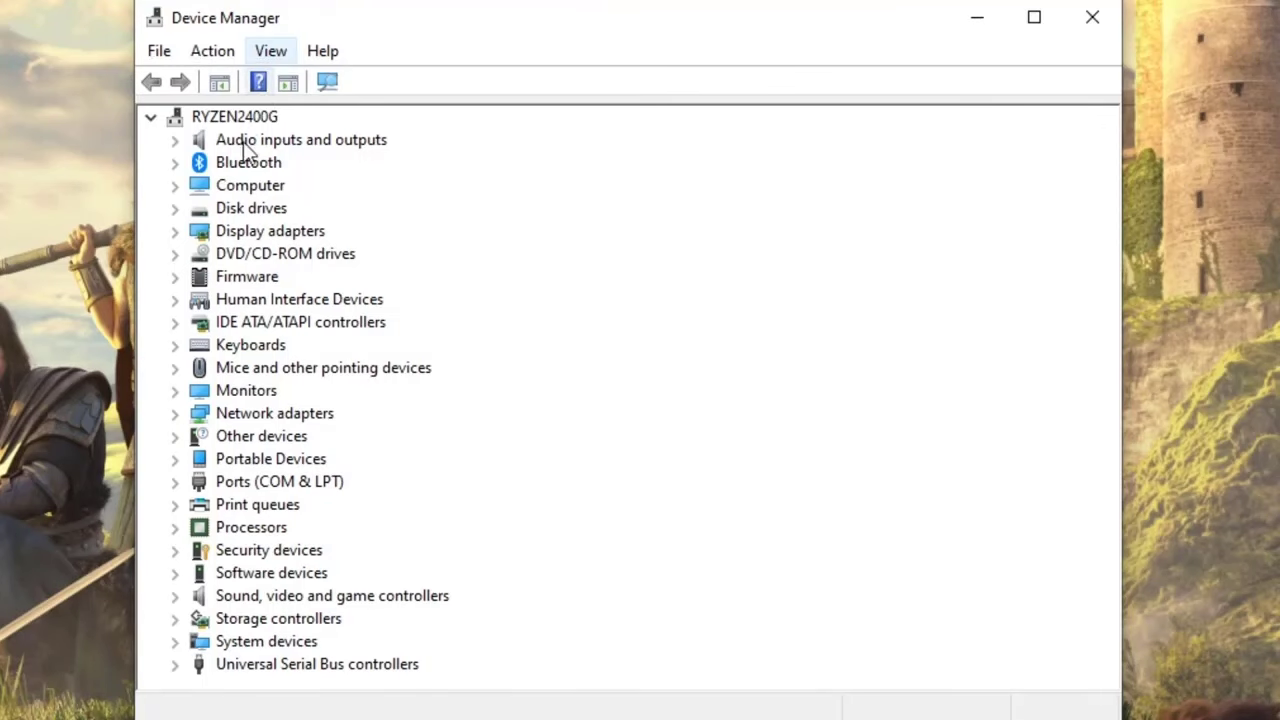
click(175, 140)
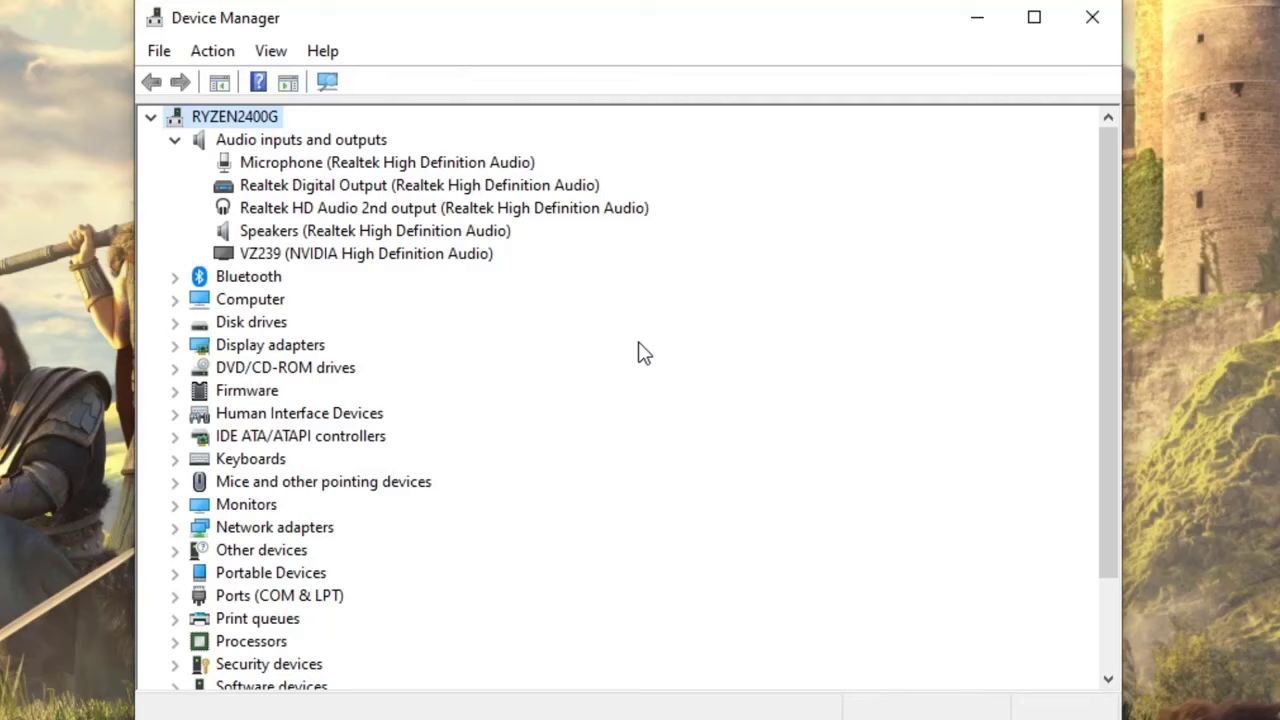
click(327, 163)
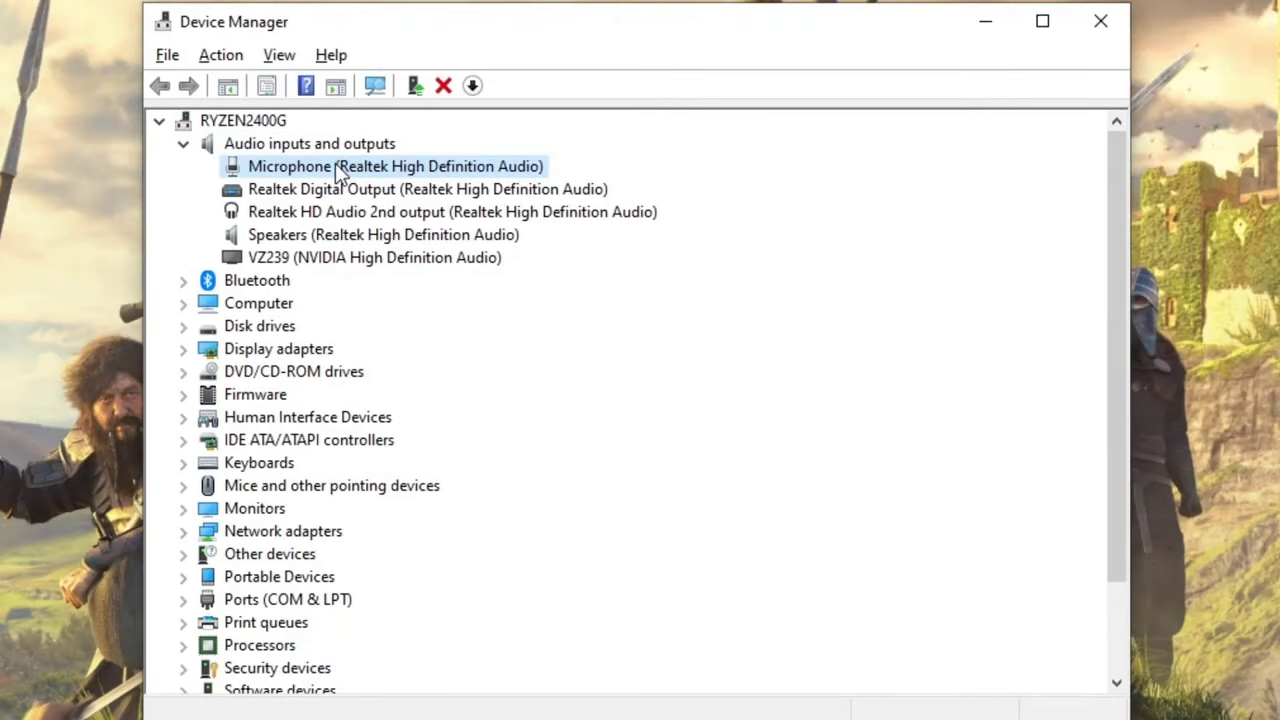
right_click(335, 163)
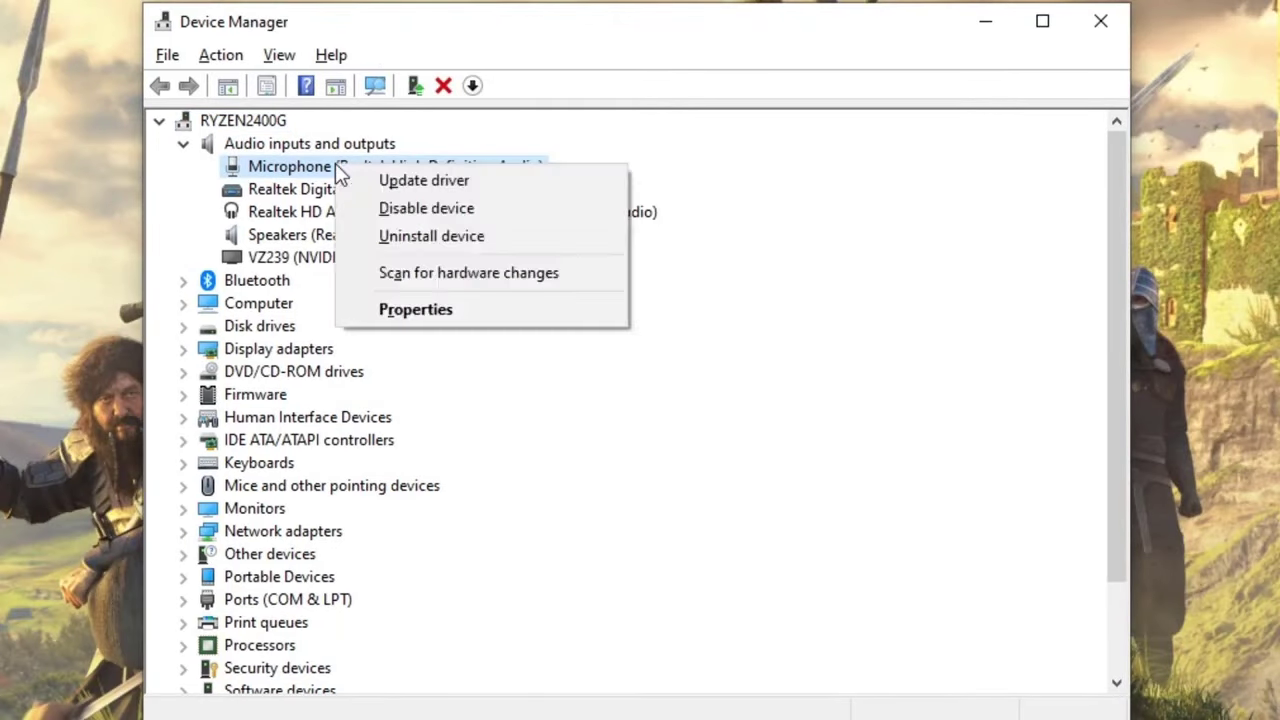
click(437, 186)
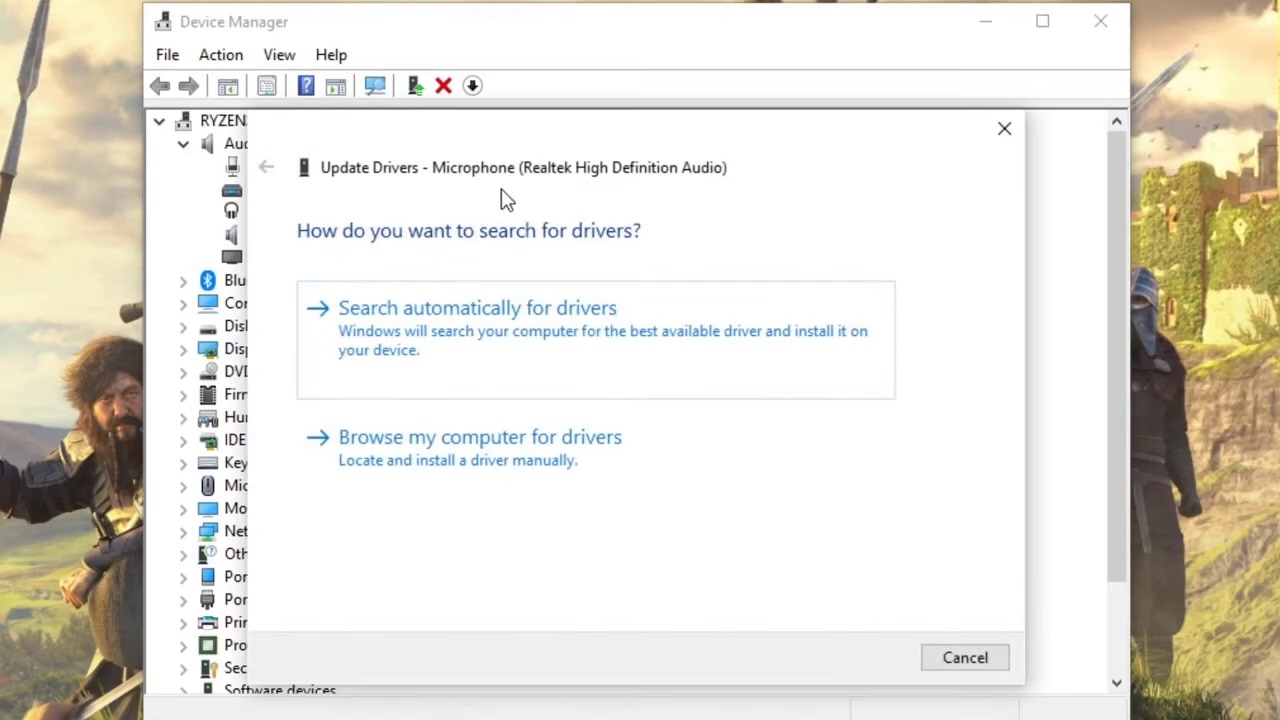
click(490, 309)
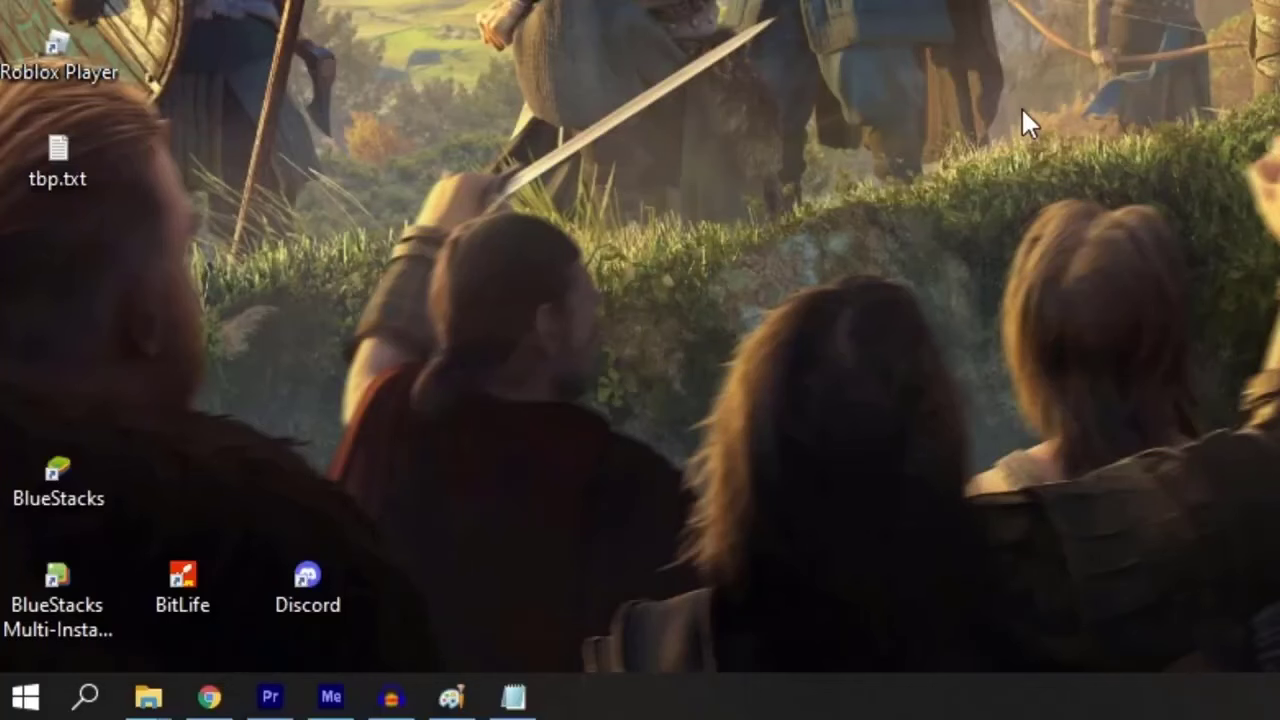
Open Programs and Features by running appwiz.cpl
key(super+r)
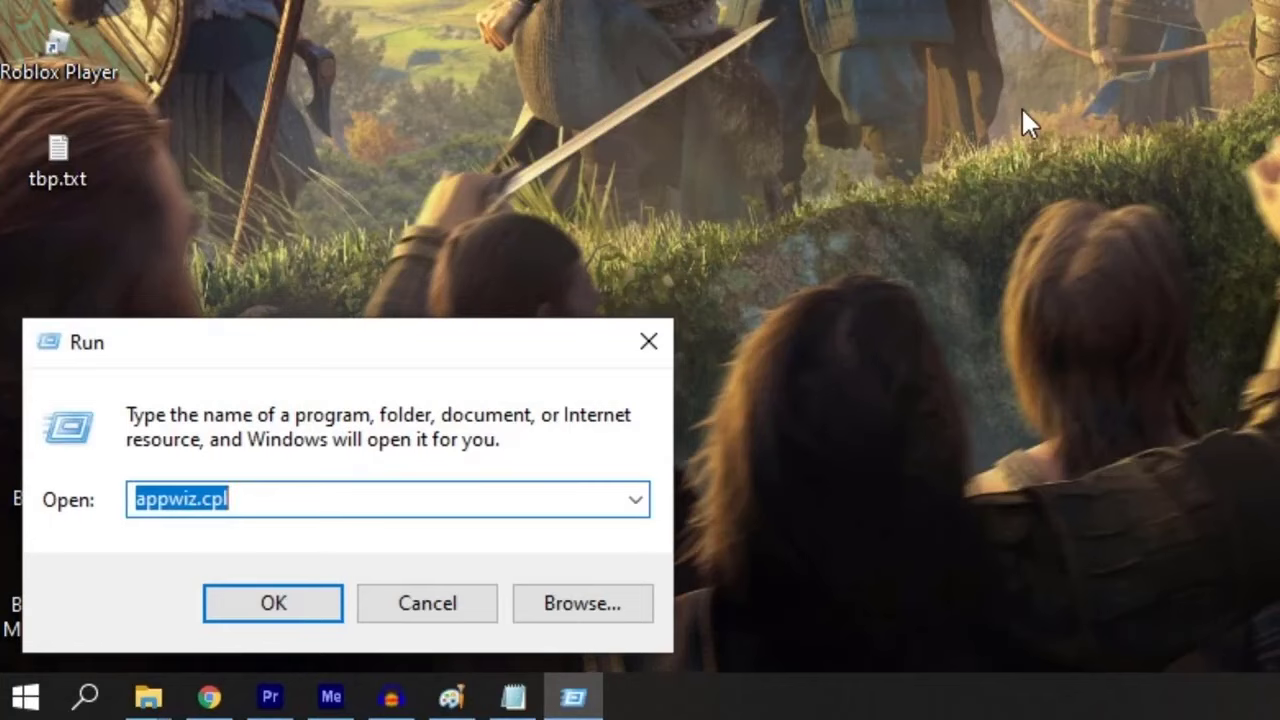
click(268, 514)
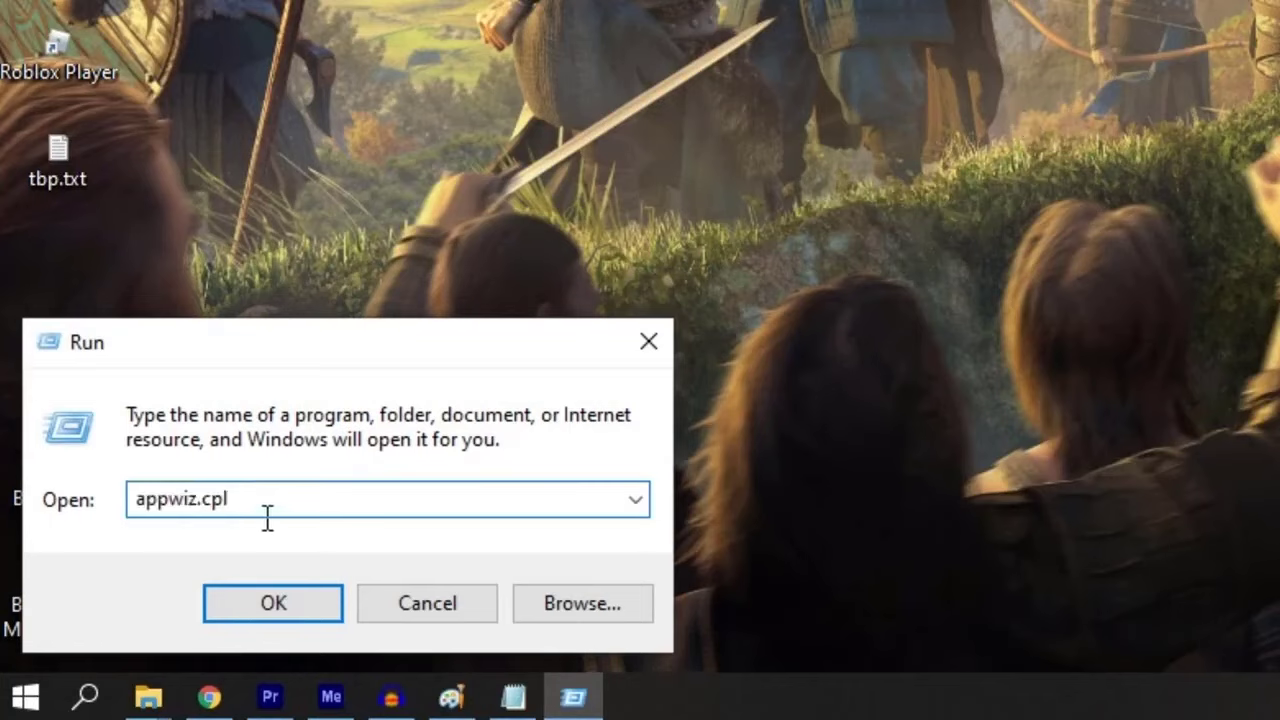
key(Return)
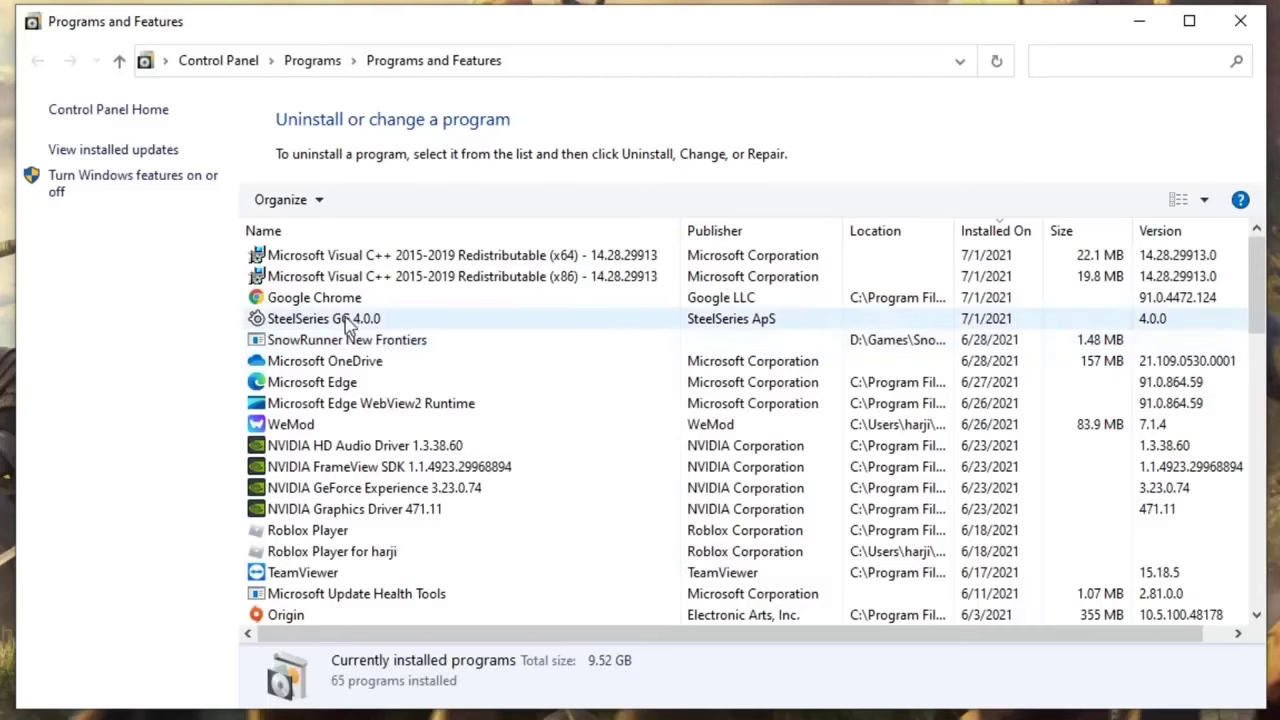
Uninstall SteelSeries GG 4.0.0, allowing the app to make changes and choosing English as the installer language
click(345, 318)
click(366, 216)
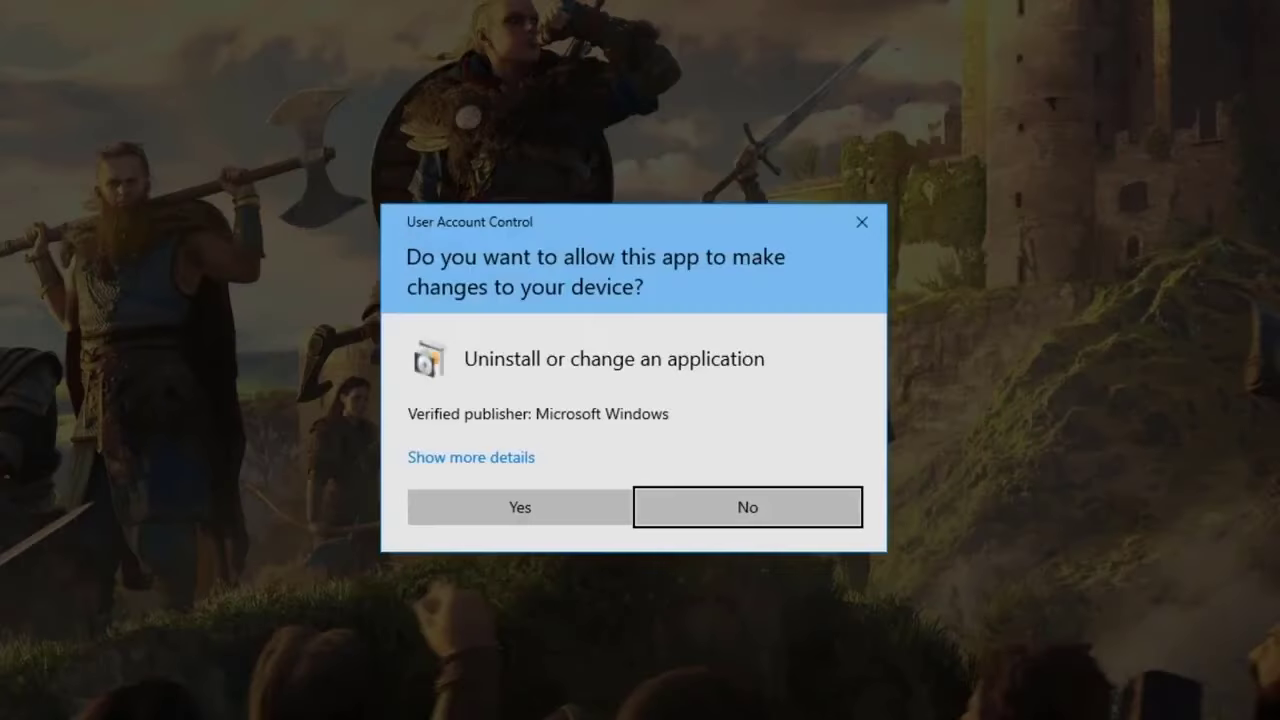
click(520, 507)
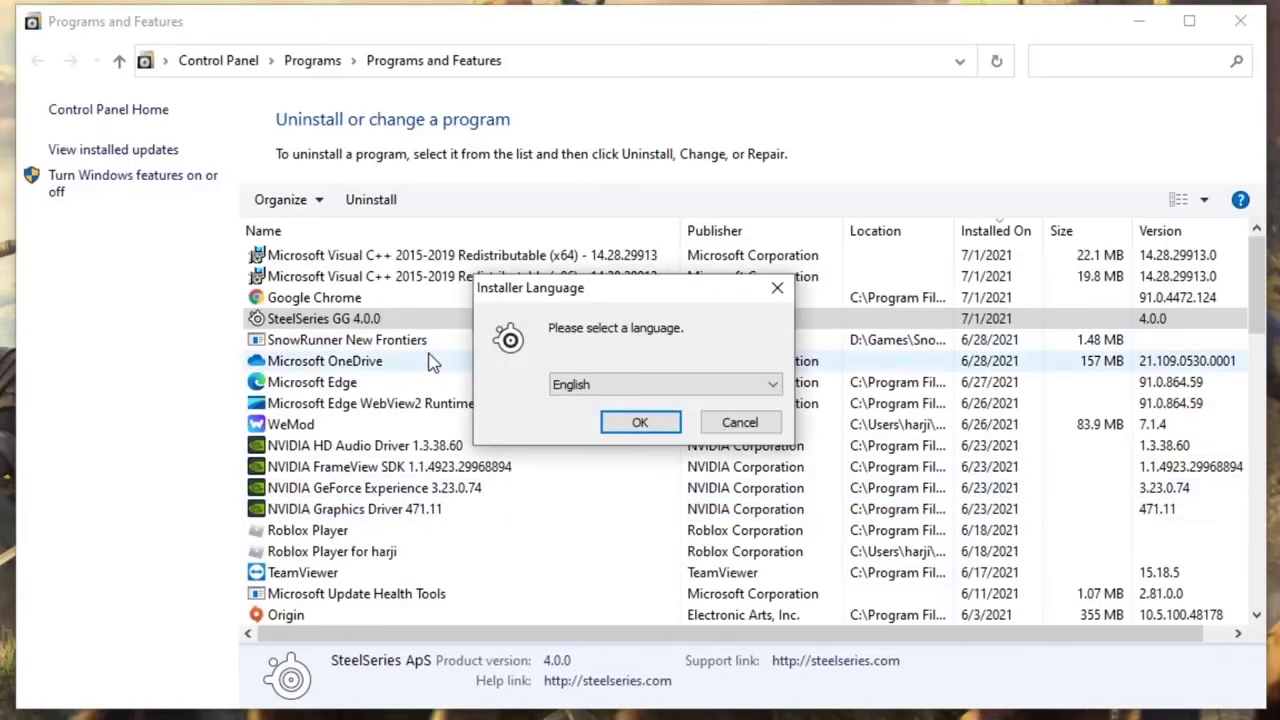
click(660, 425)
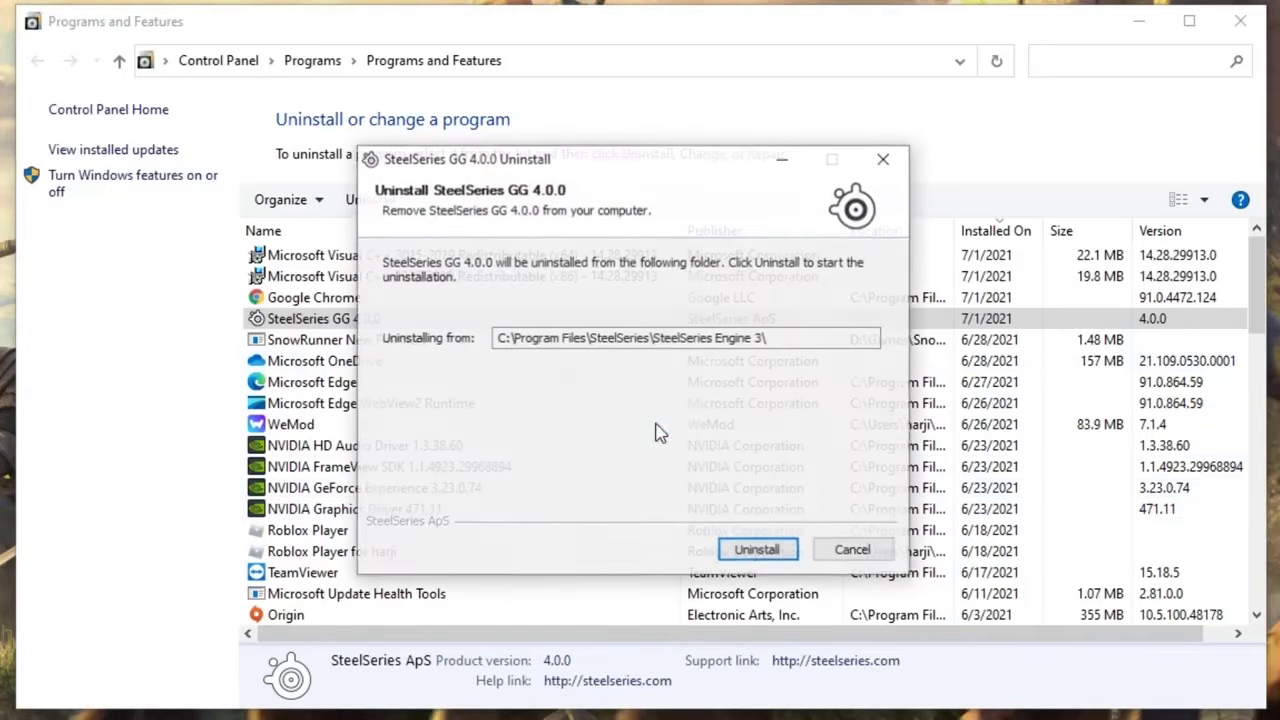
click(757, 553)
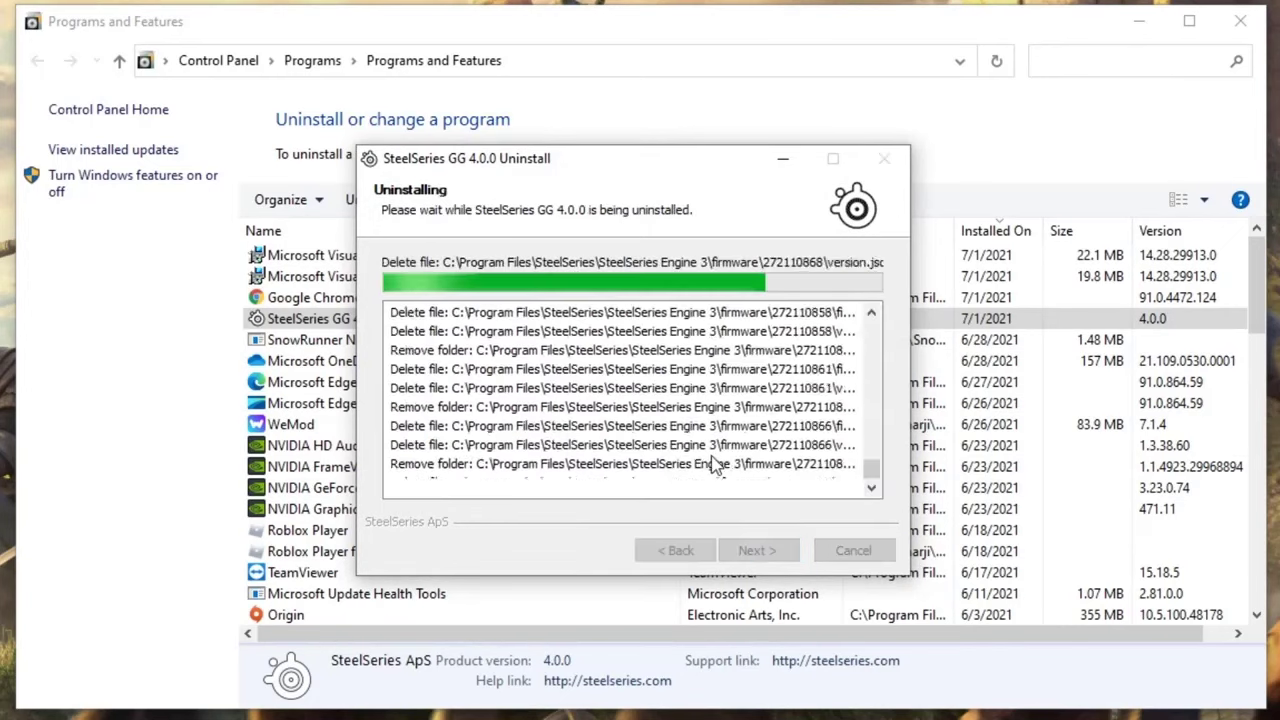